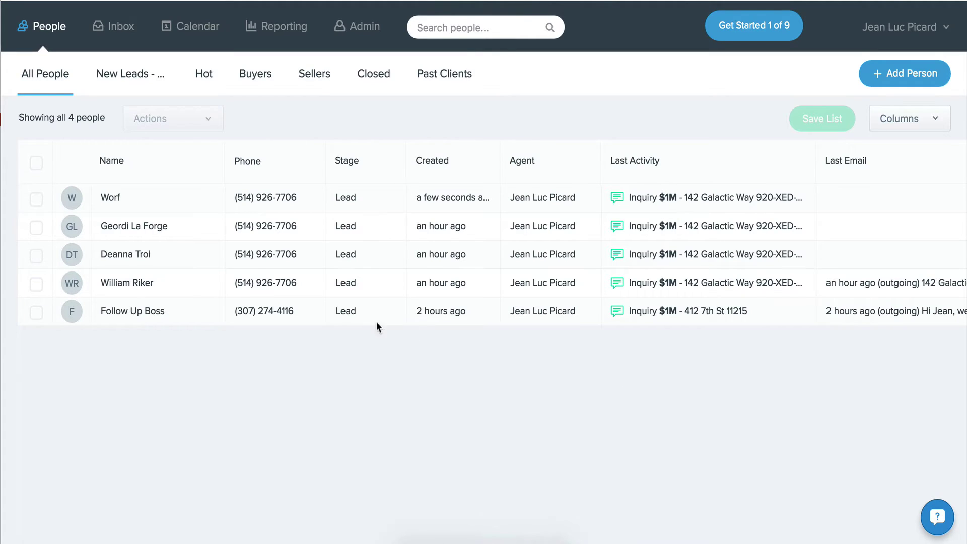
Step: Filter to New Leads - Need Follow Up and check the Last Call and Last Text columns
left_click(129, 76)
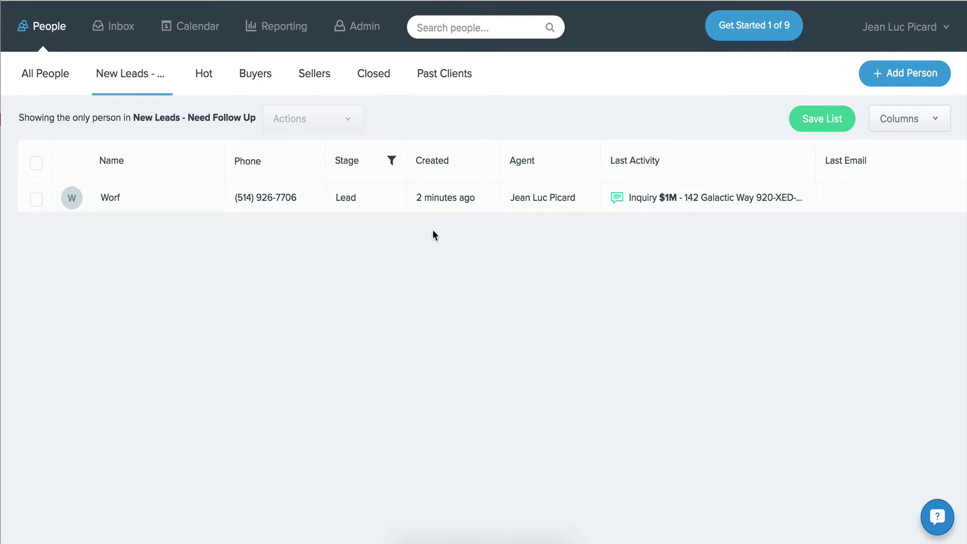
scroll(434, 232, "right", 10)
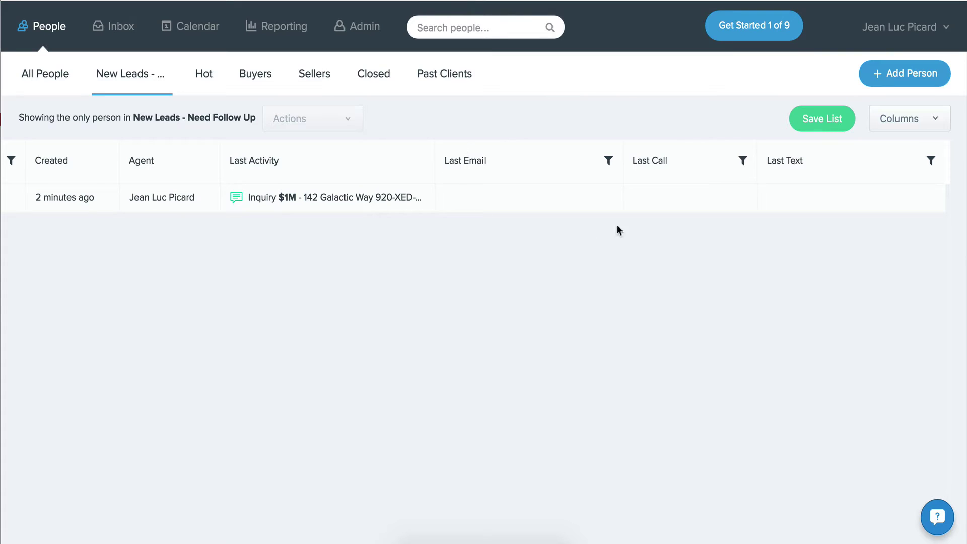
scroll(624, 224, "left", 5)
scroll(623, 223, "left", 5)
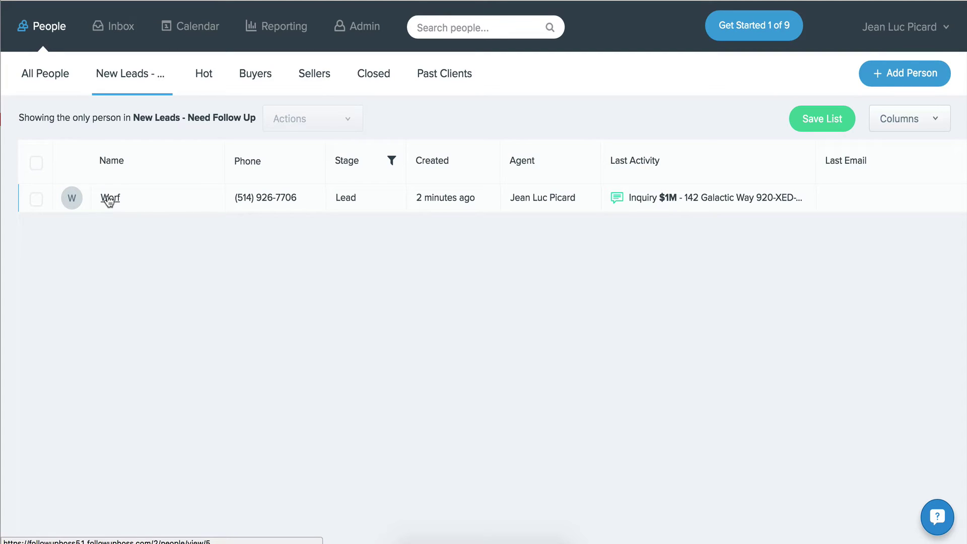
Step: Open the new lead's person record and look over the property address
left_click(110, 199)
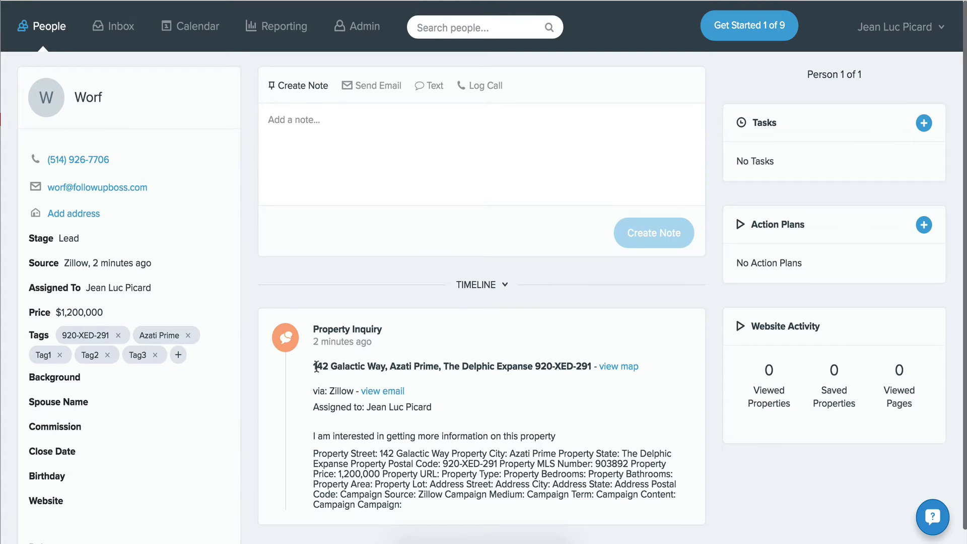
left_click_drag(313, 366, 455, 377)
left_click(330, 388)
Step: Call the lead's phone number, toggle mute on and off, and bring up the dialpad
left_click(92, 160)
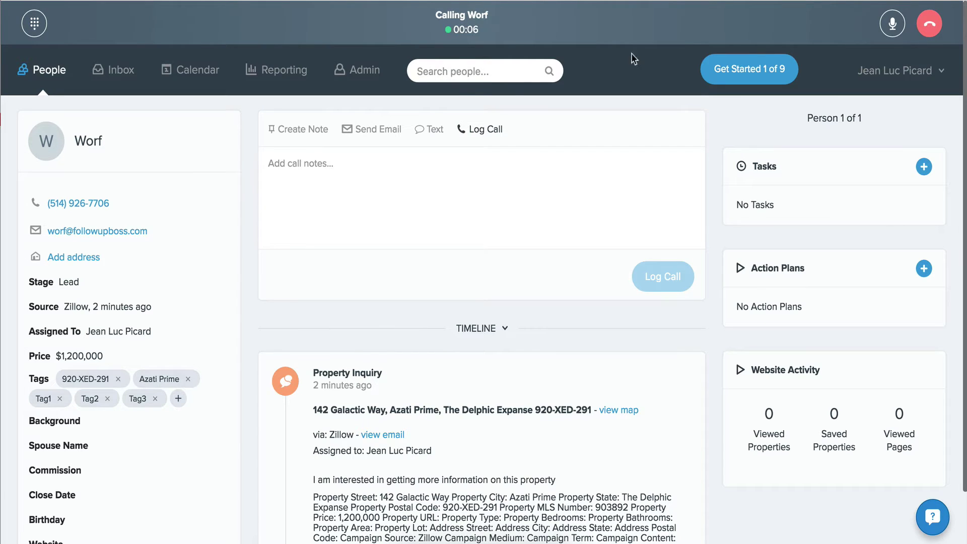
left_click(892, 25)
left_click(893, 30)
left_click(34, 25)
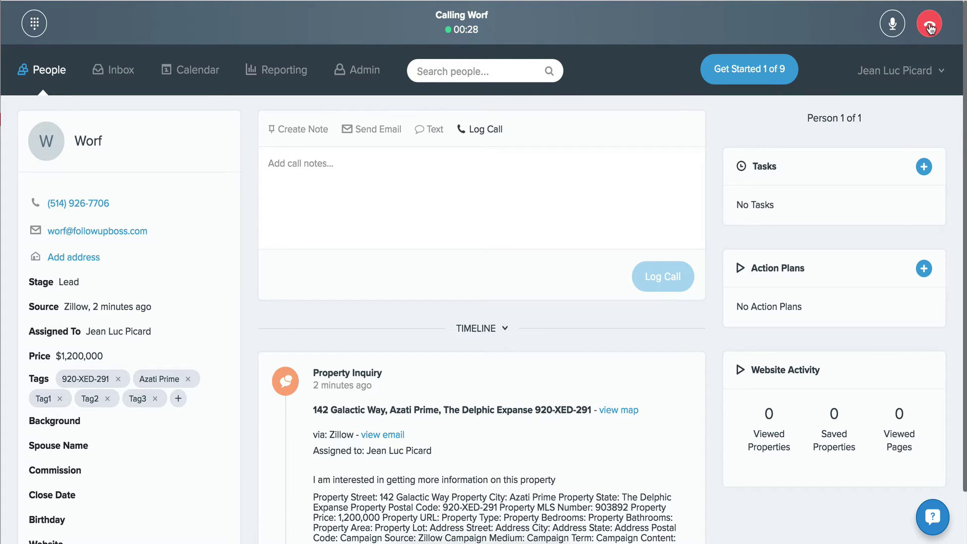
Step: Hang up and log the call with the note 'Make notes from your call'
left_click(929, 25)
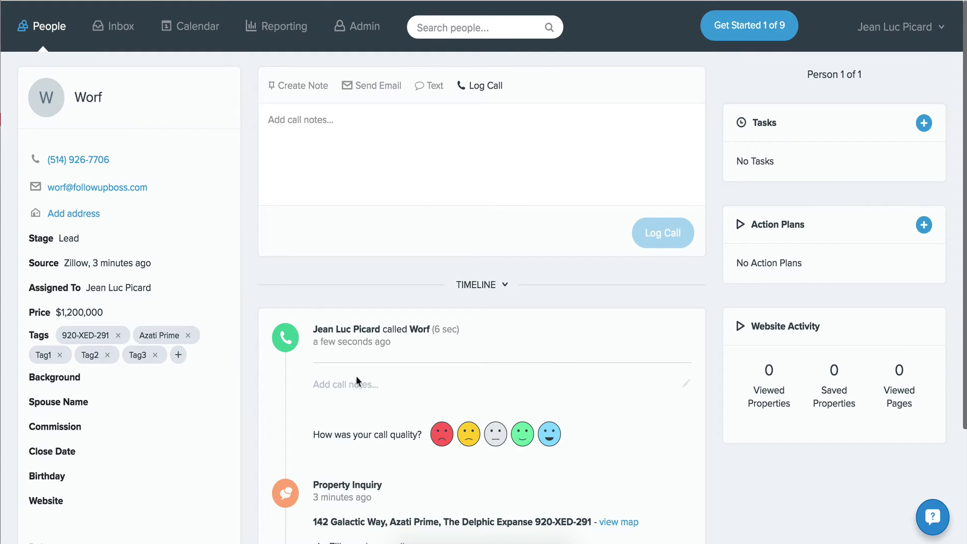
scroll(348, 346, "down", 2)
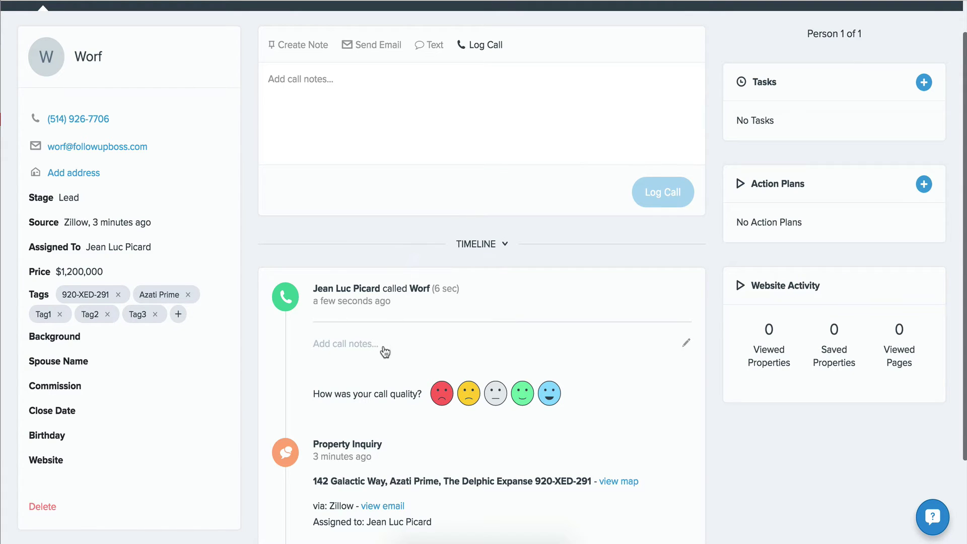
left_click(382, 95)
type("M")
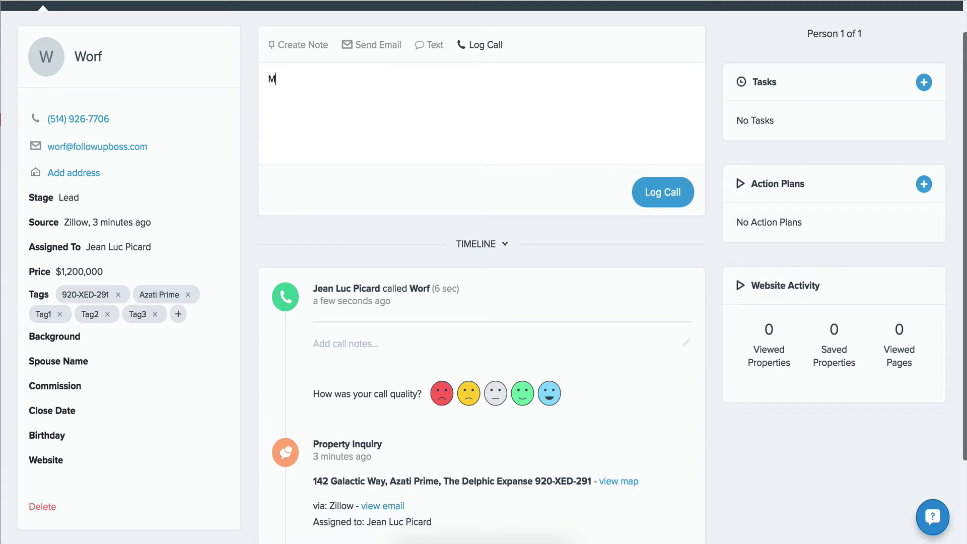
type("ake notes rrom your call")
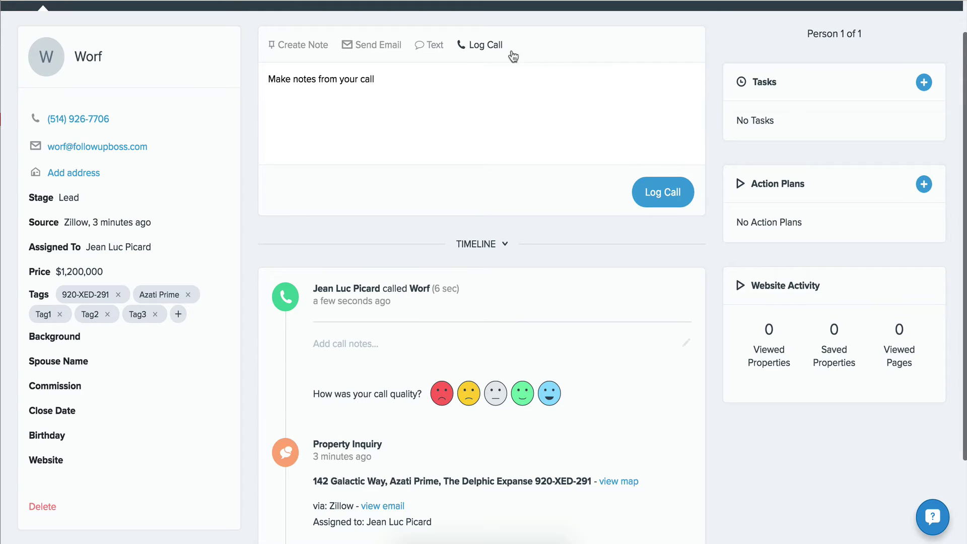
left_click(663, 195)
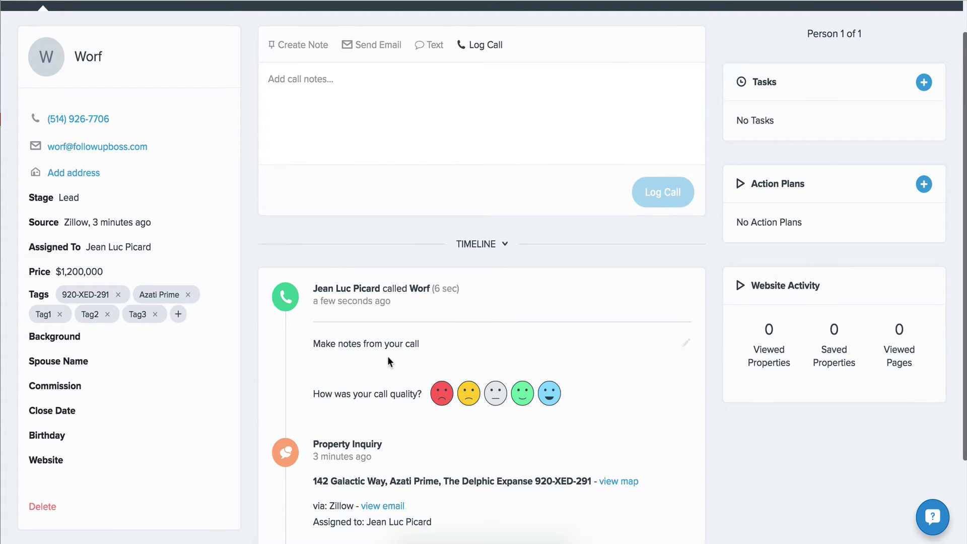
scroll(387, 355, "up", 2)
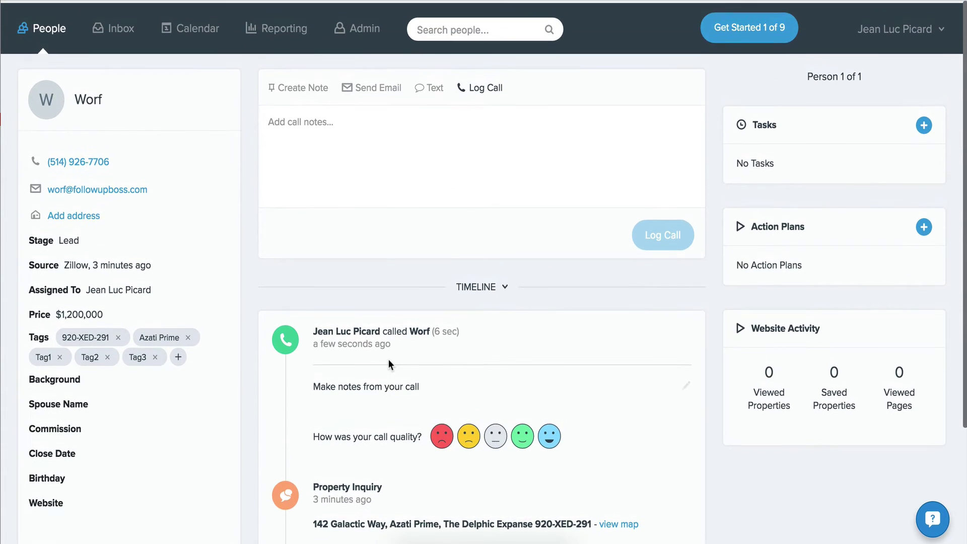
Step: Send the lead a text asking 'when's a good time to chat?' with a sign-off
left_click(437, 85)
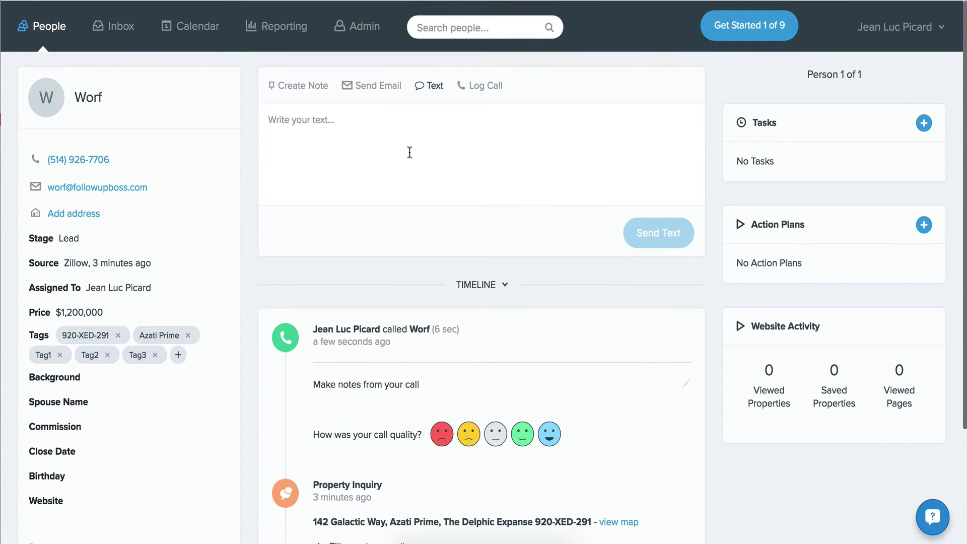
left_click(376, 146)
type("Hi wor")
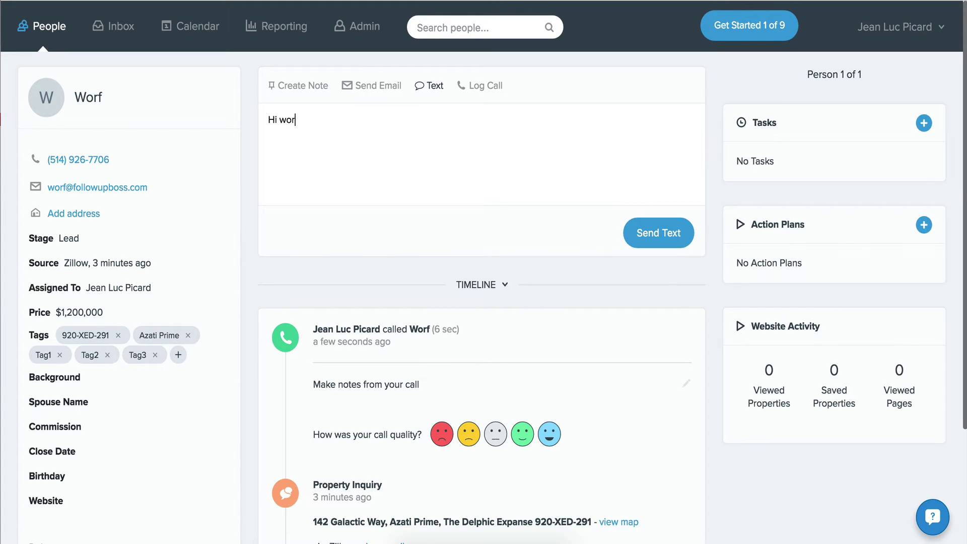
type("f - when's a good time to c")
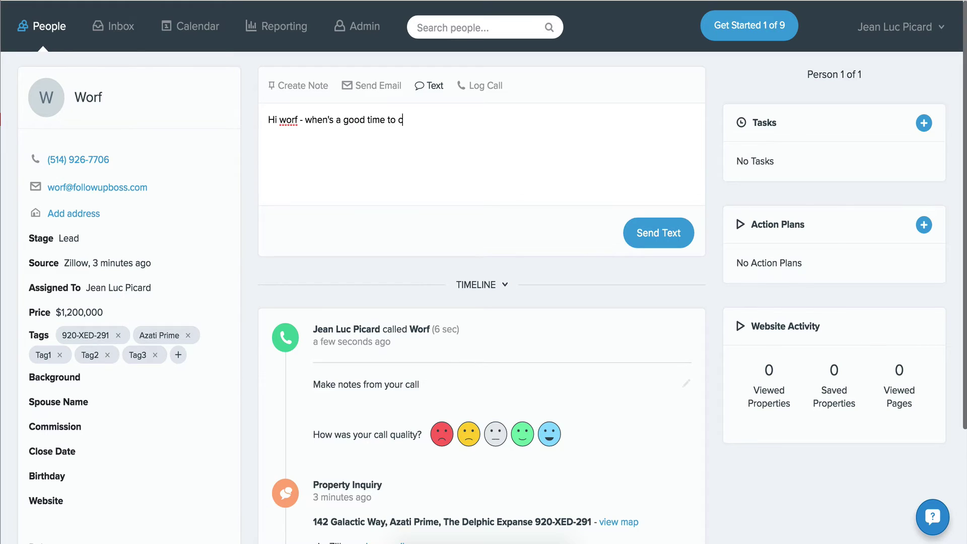
type("hat? -Dave")
left_click(653, 234)
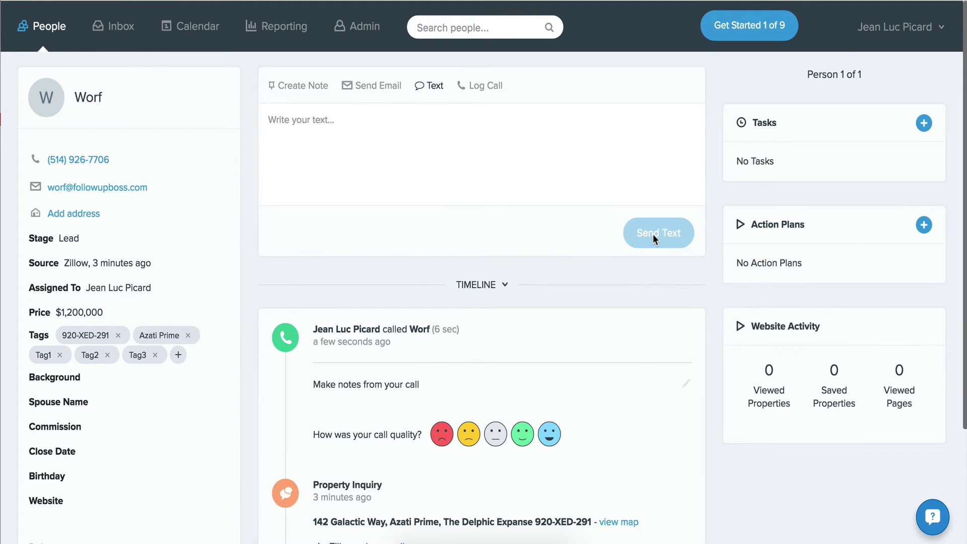
Step: Email the lead using the Home Search template and confirm it on the timeline
left_click(367, 90)
left_click(314, 425)
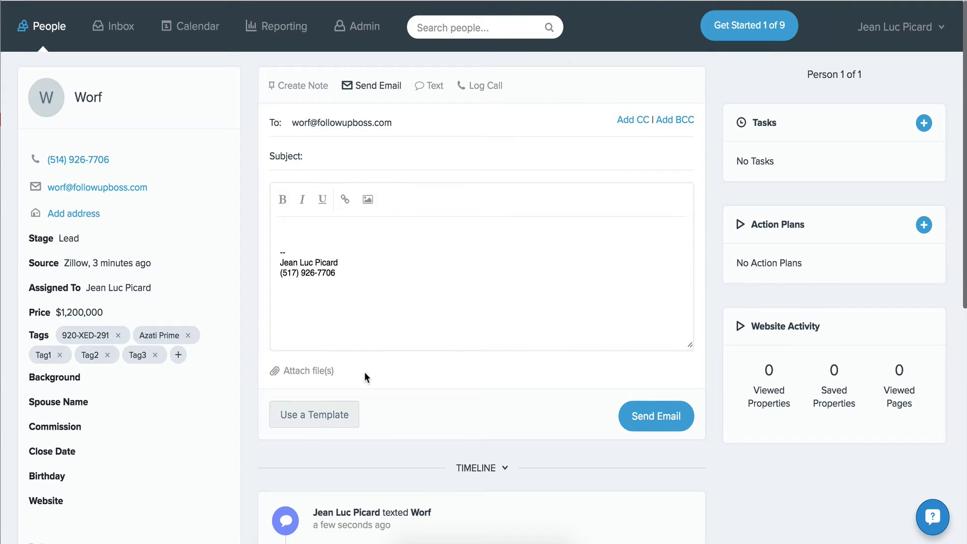
scroll(406, 237, "down", 1)
left_click(358, 234)
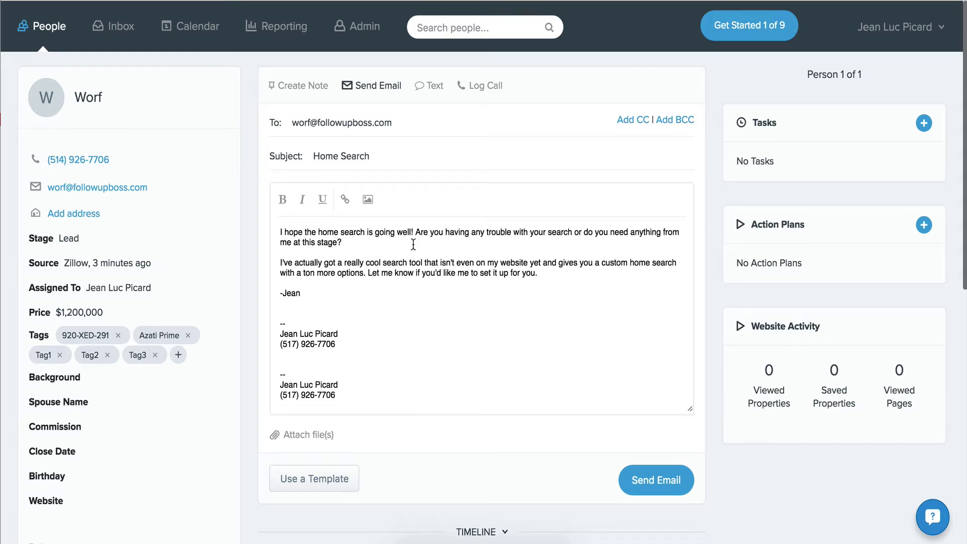
left_click(673, 478)
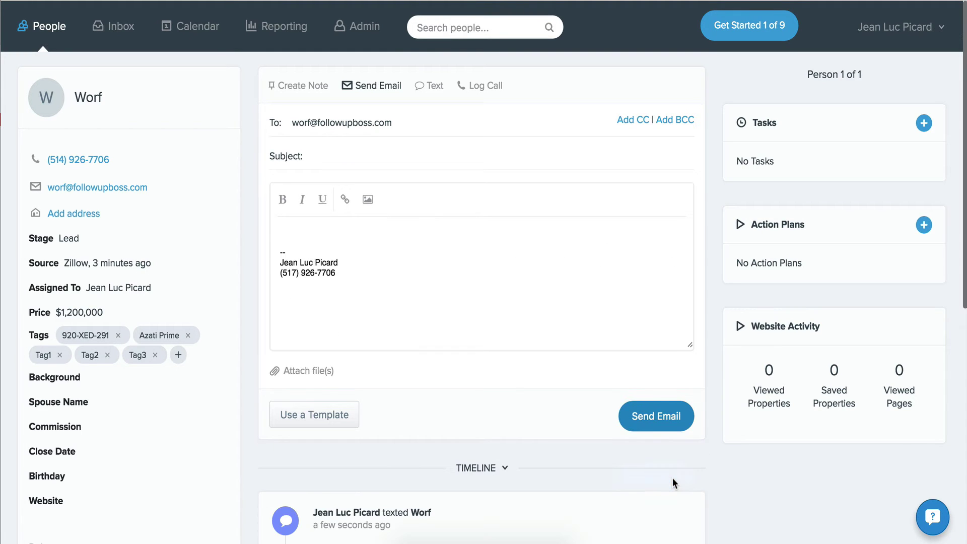
scroll(509, 383, "down", 10)
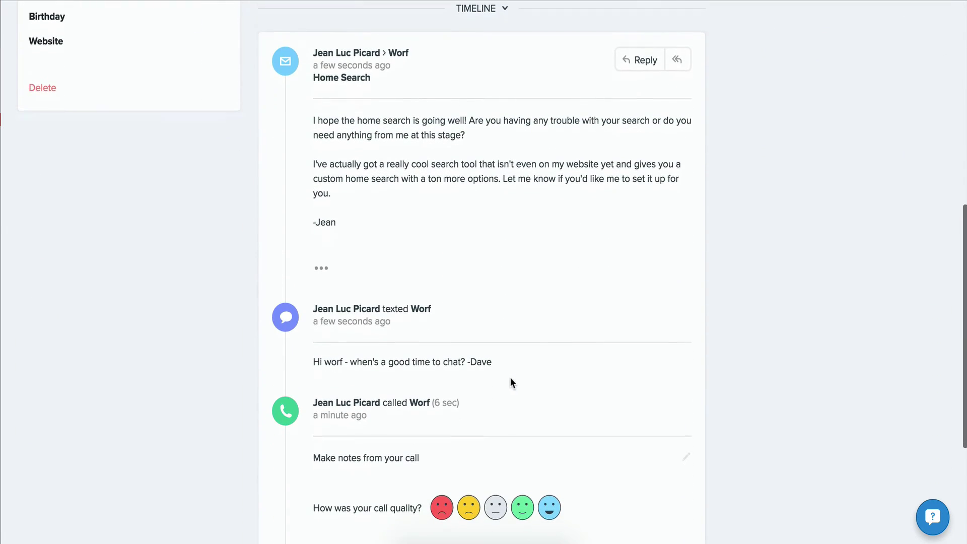
scroll(287, 134, "up", 10)
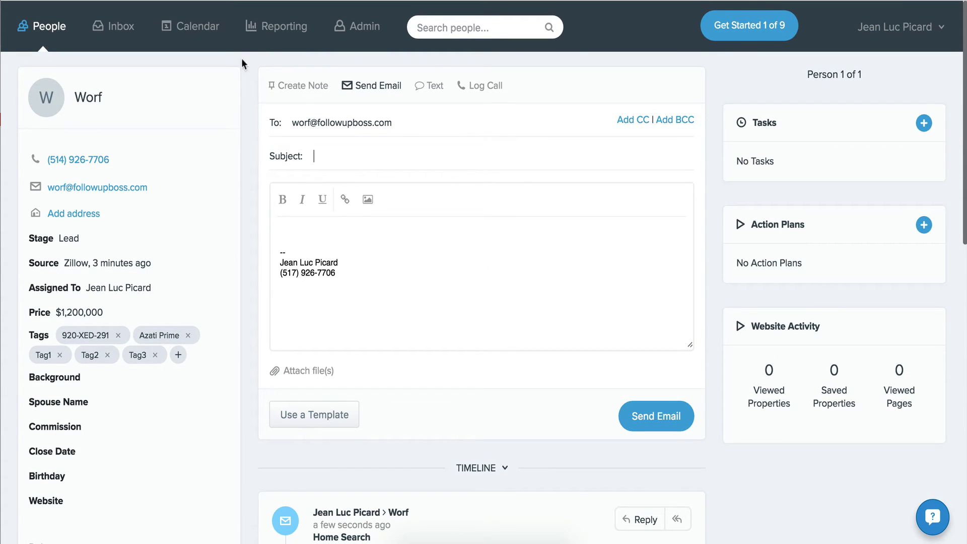
left_click(279, 29)
Step: View the Calls report, noting 4 people called, and check the This Month date options
left_click(211, 75)
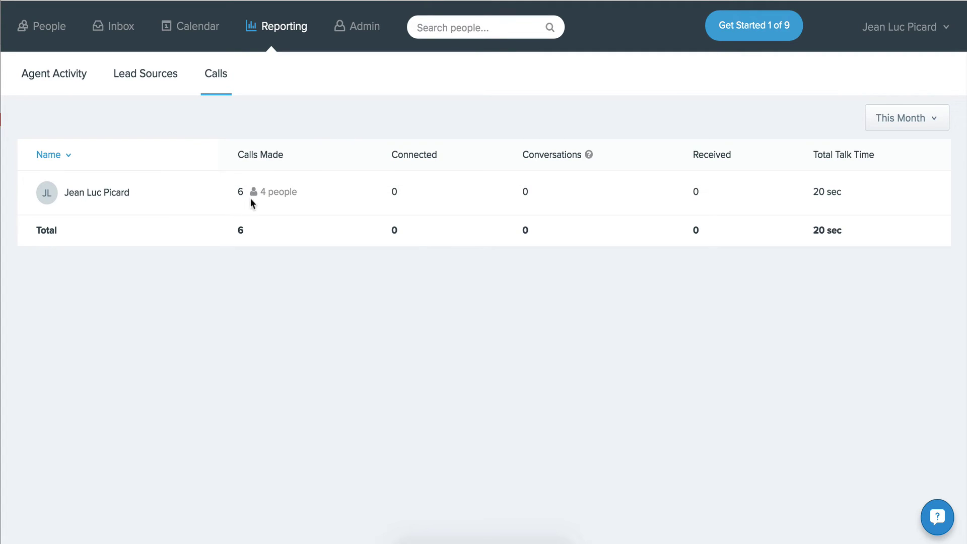
left_click_drag(300, 191, 262, 195)
left_click(255, 185)
mouse_move(590, 156)
left_click(922, 118)
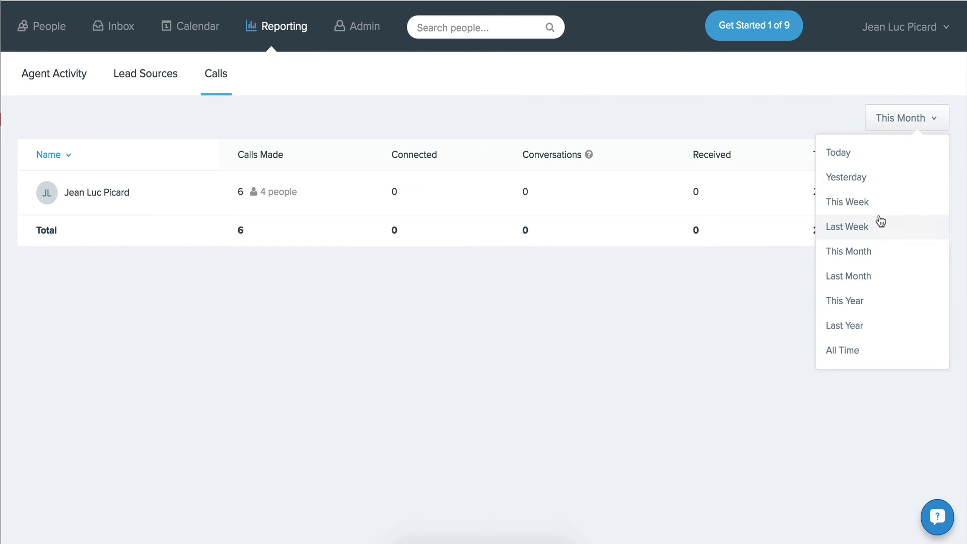
left_click(608, 117)
left_click(45, 27)
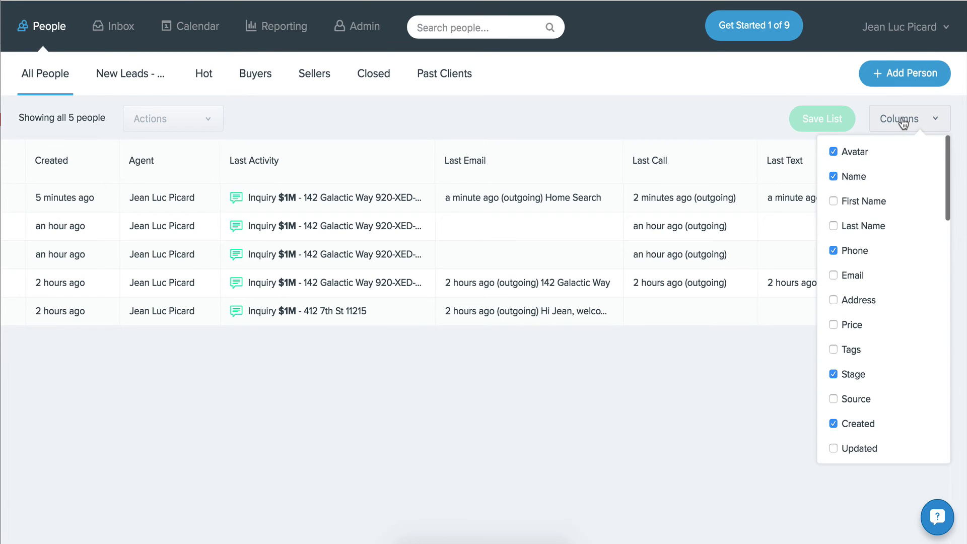
scroll(891, 217, "down", 3)
scroll(890, 216, "down", 1)
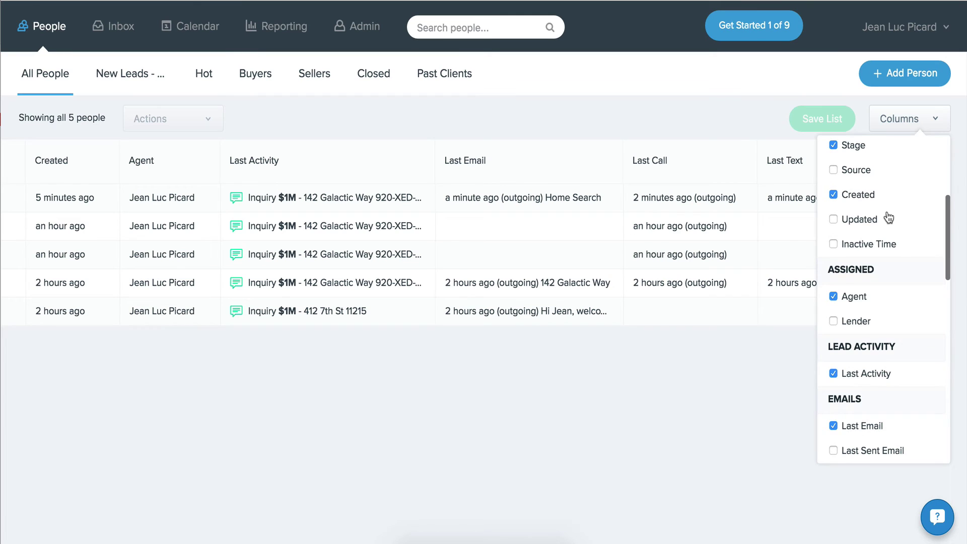
scroll(888, 222, "down", 7)
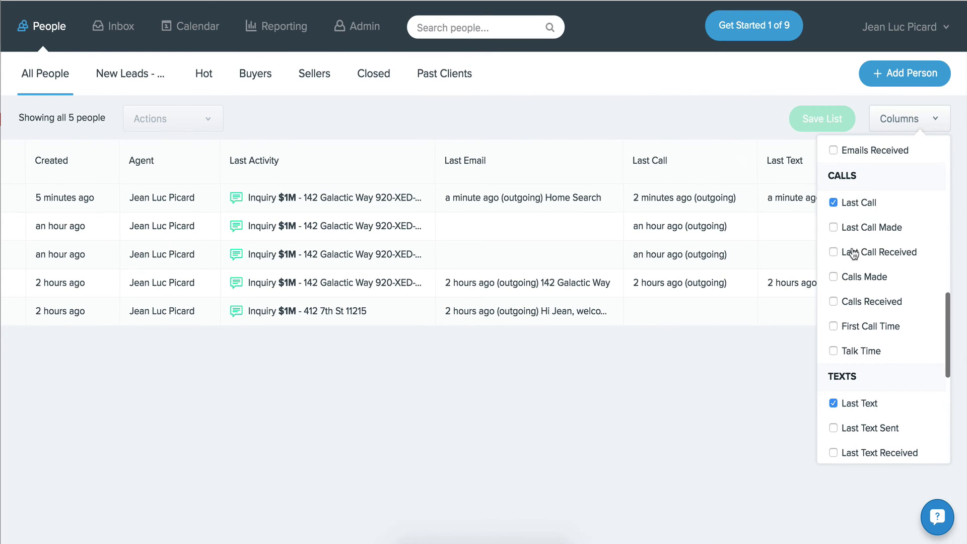
scroll(853, 254, "down", 1)
scroll(853, 273, "down", 1)
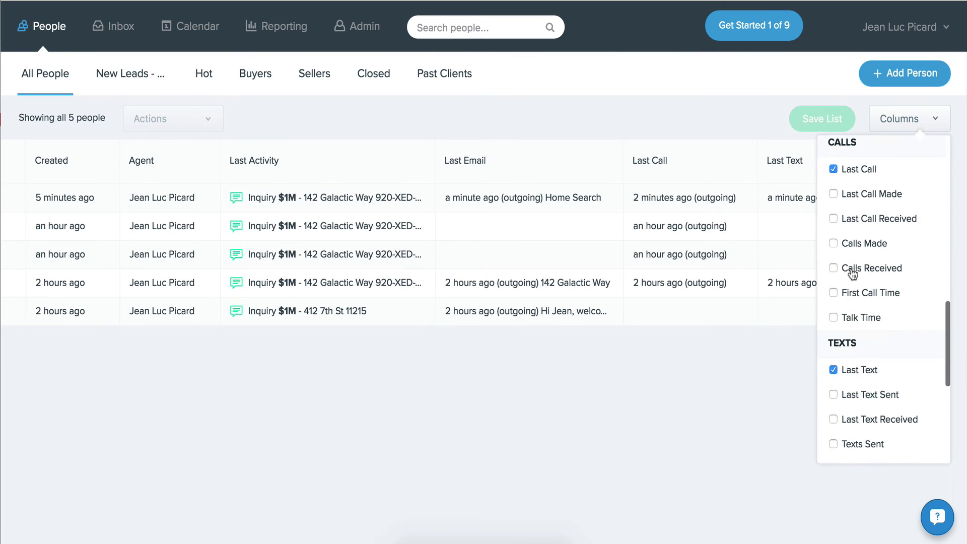
scroll(865, 238, "down", 1)
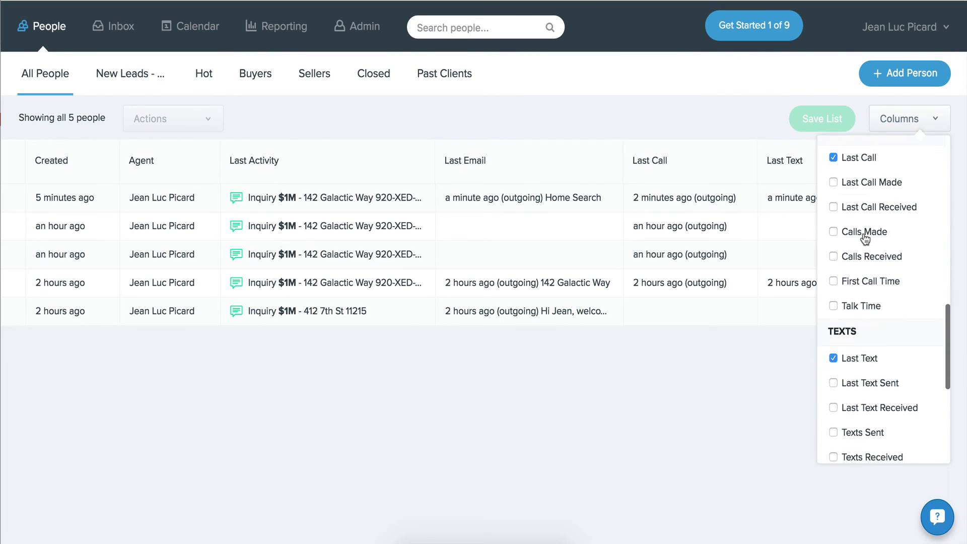
scroll(849, 247, "down", 1)
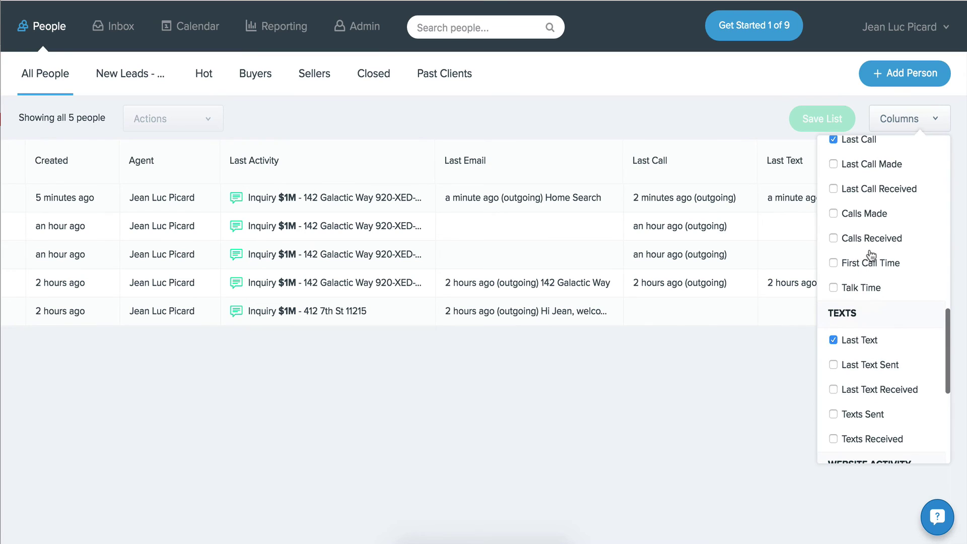
scroll(859, 257, "down", 1)
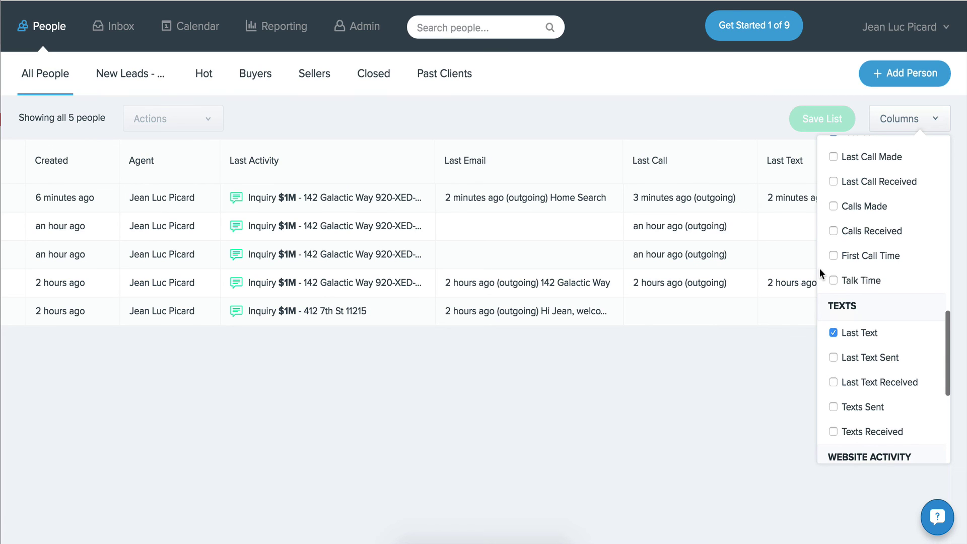
left_click(507, 116)
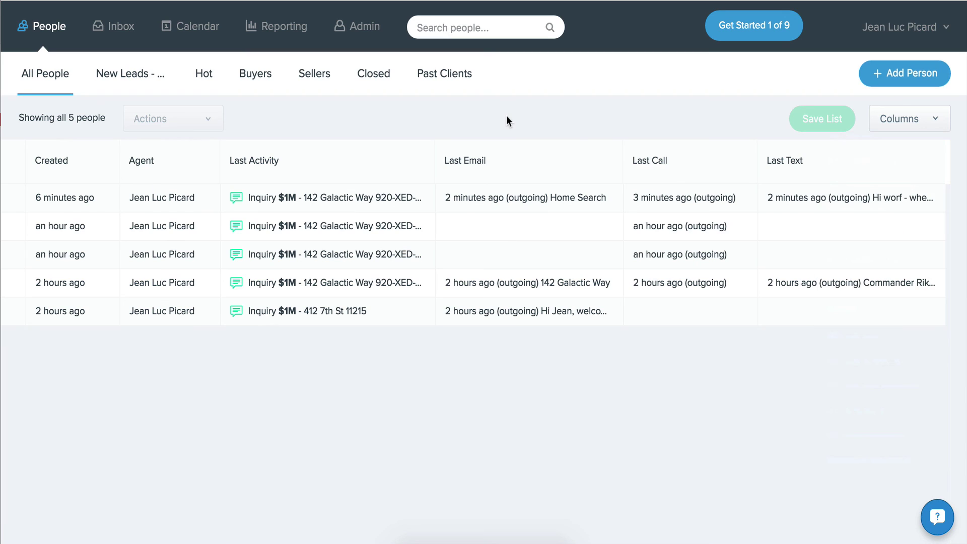